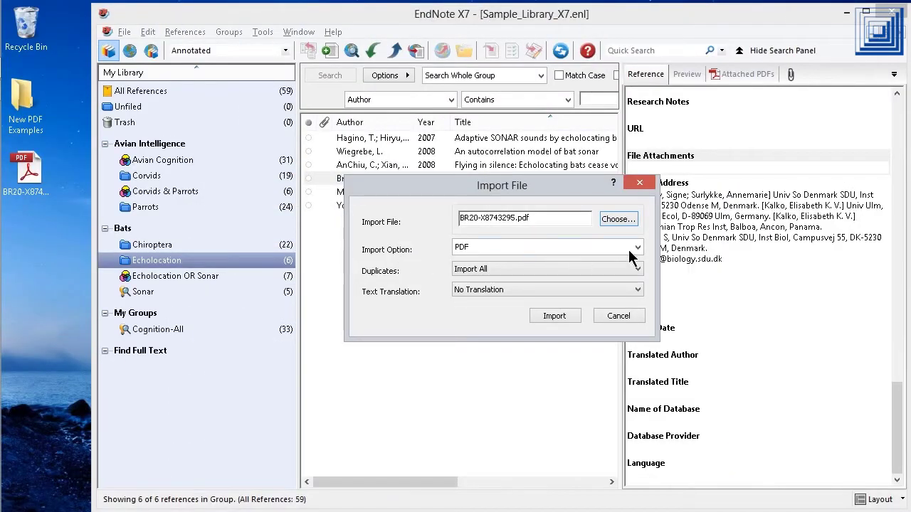
Import BR20-X8743295.pdf into the library using the PDF import option.
left_click(636, 246)
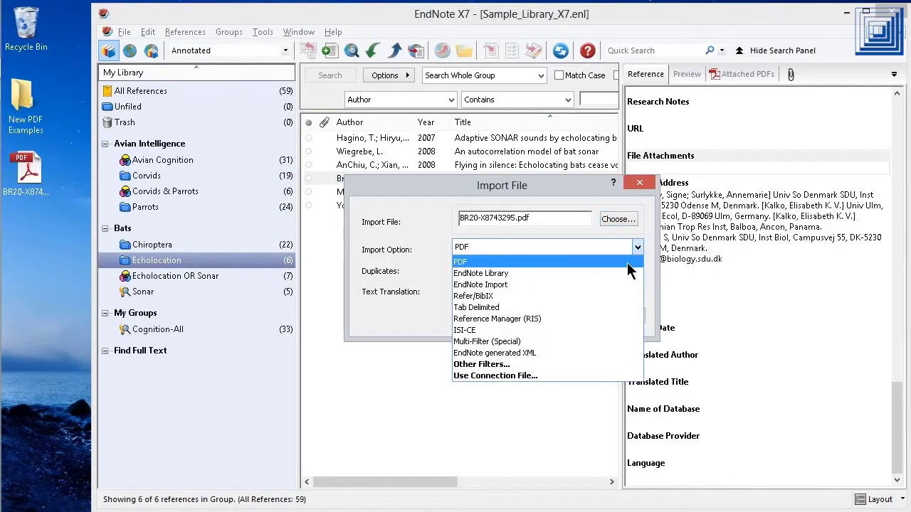
left_click(627, 263)
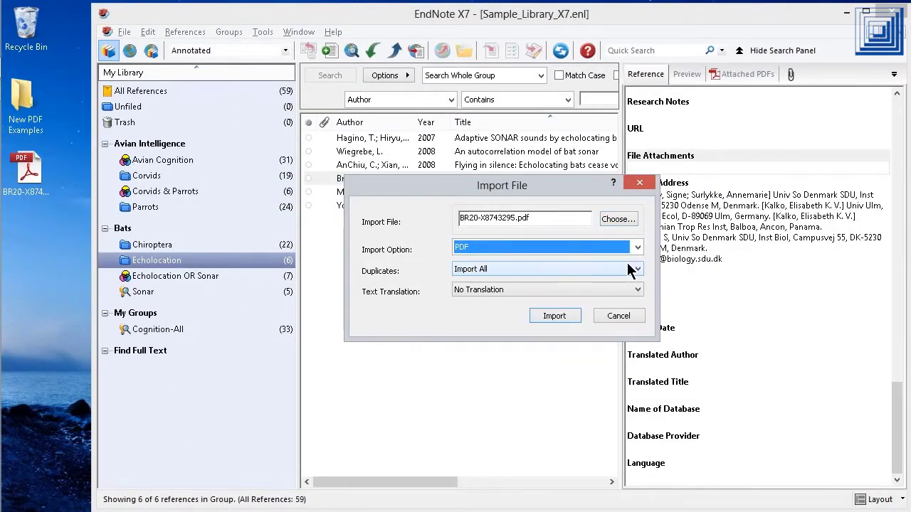
left_click(549, 317)
left_click(674, 165)
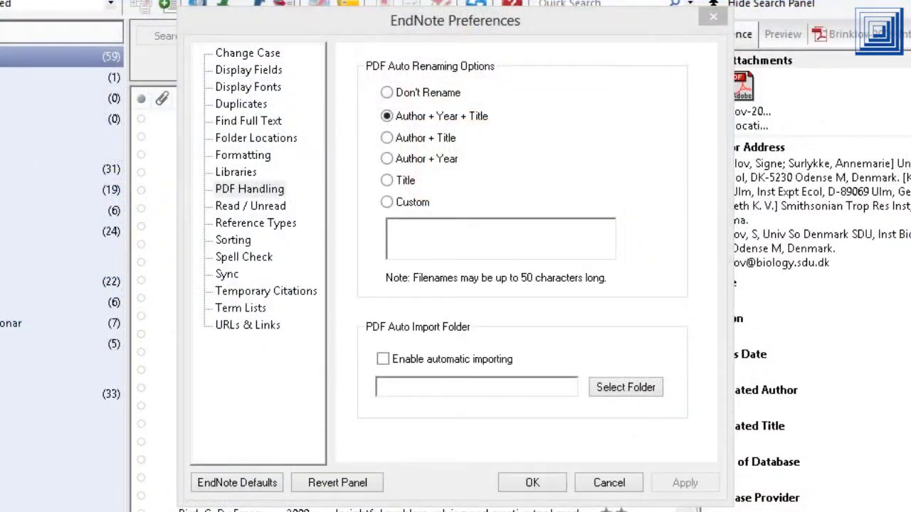
Enable automatic PDF importing with the Training user's Downloads folder as the auto import folder, and save the preferences.
left_click(382, 359)
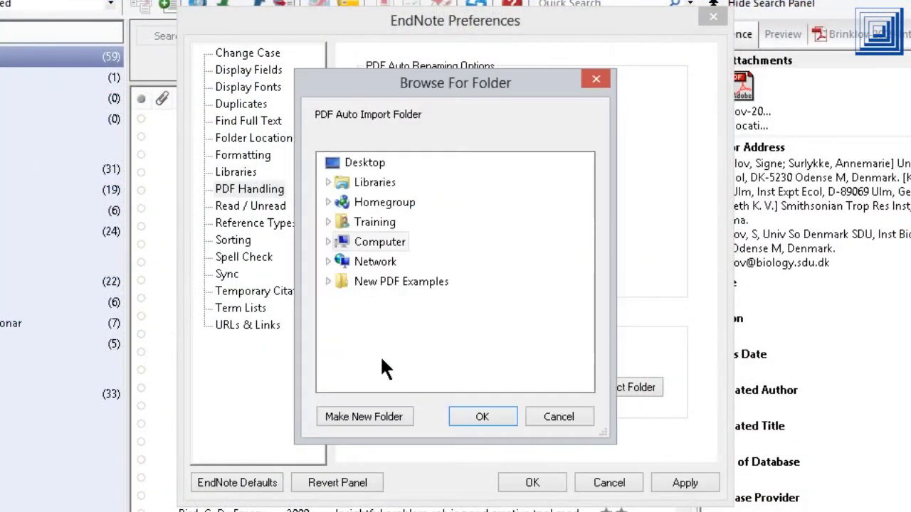
left_click(327, 221)
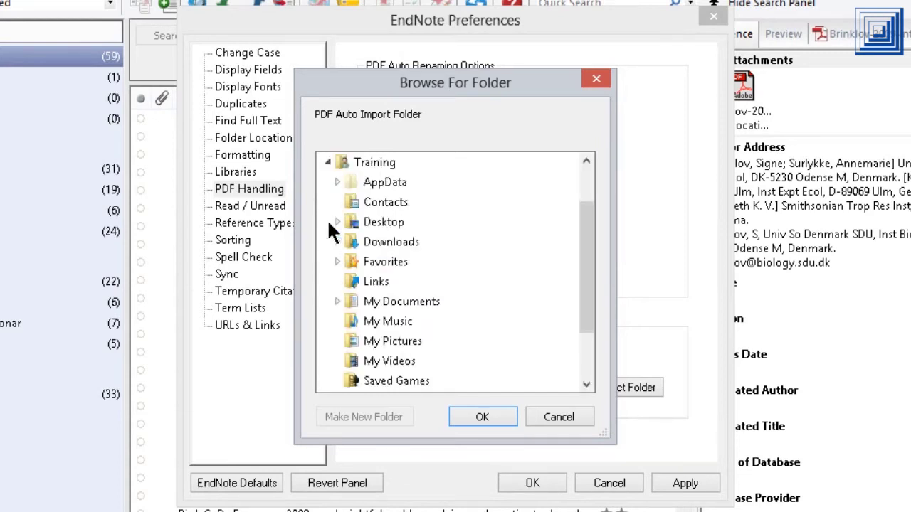
left_click(376, 244)
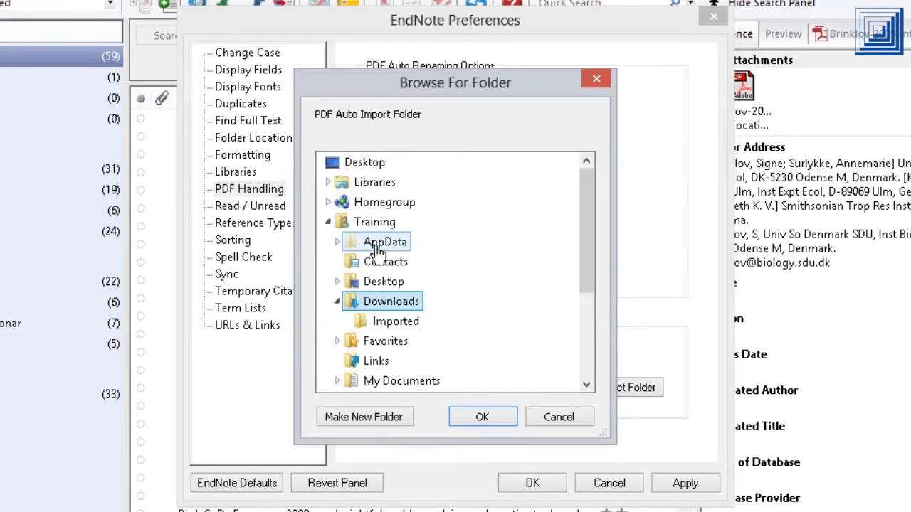
left_click(491, 416)
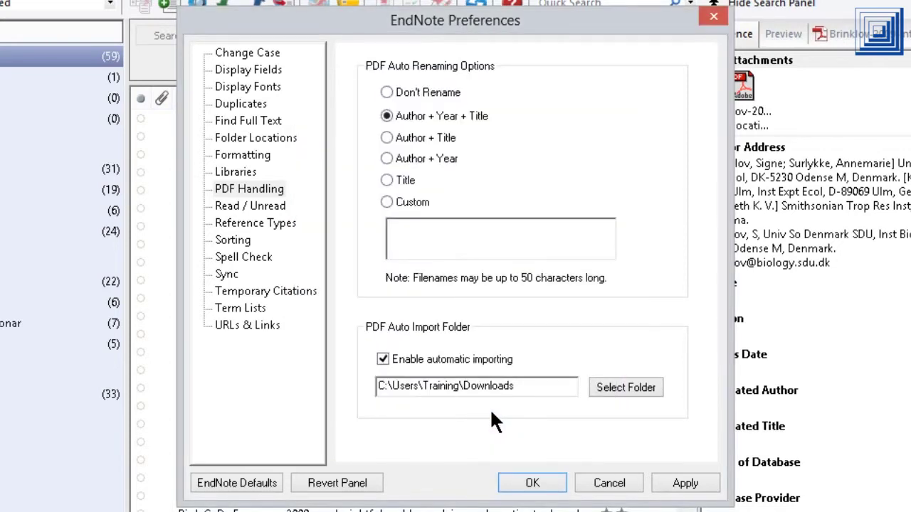
left_click(532, 482)
Start EndNote from the Start screen and review the second and third references in the Imported References group.
key("super")
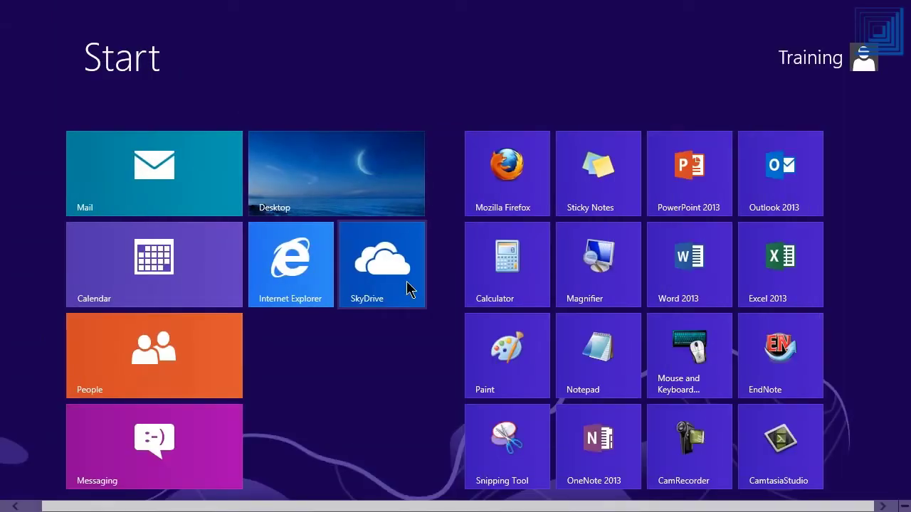
left_click(789, 385)
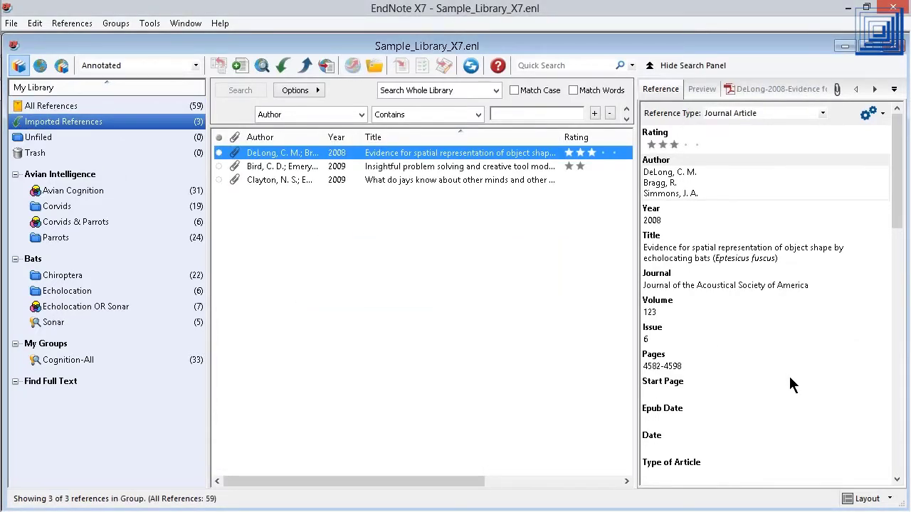
left_click(334, 169)
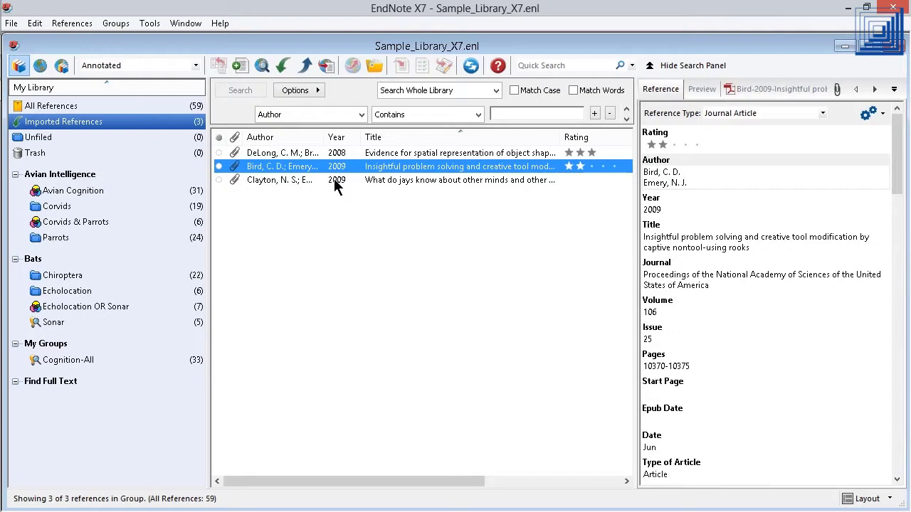
left_click(335, 182)
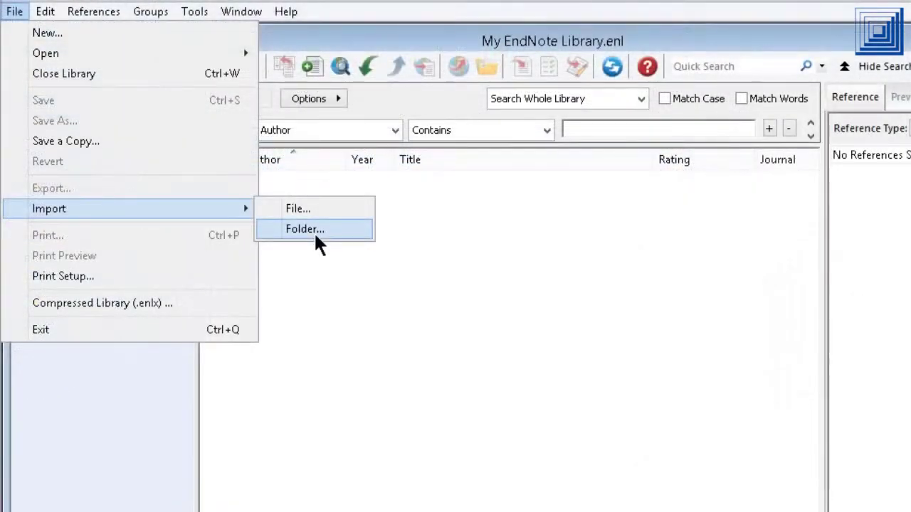
Import the desktop folder New PDF Examples as PDFs, including files in subfolders and creating a group set for the import.
left_click(316, 237)
left_click(741, 250)
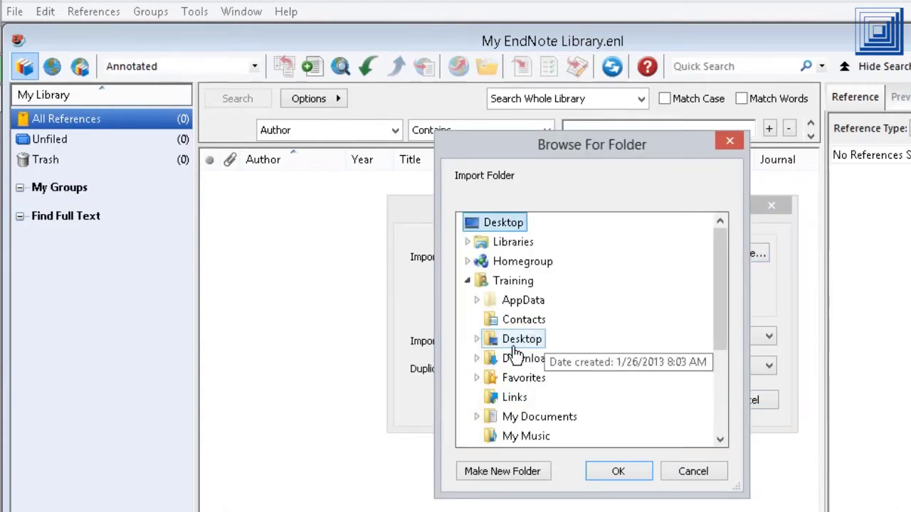
left_click(514, 340)
left_click(544, 378)
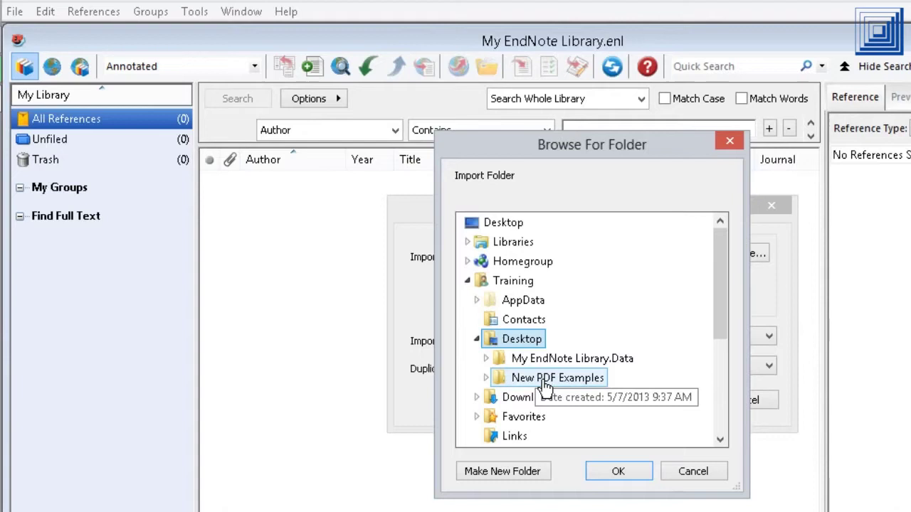
left_click(631, 475)
left_click(539, 278)
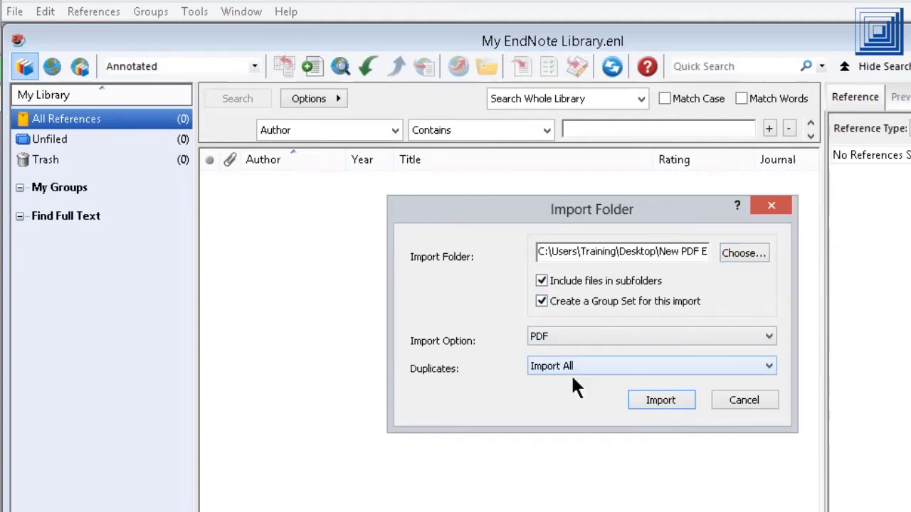
left_click(644, 404)
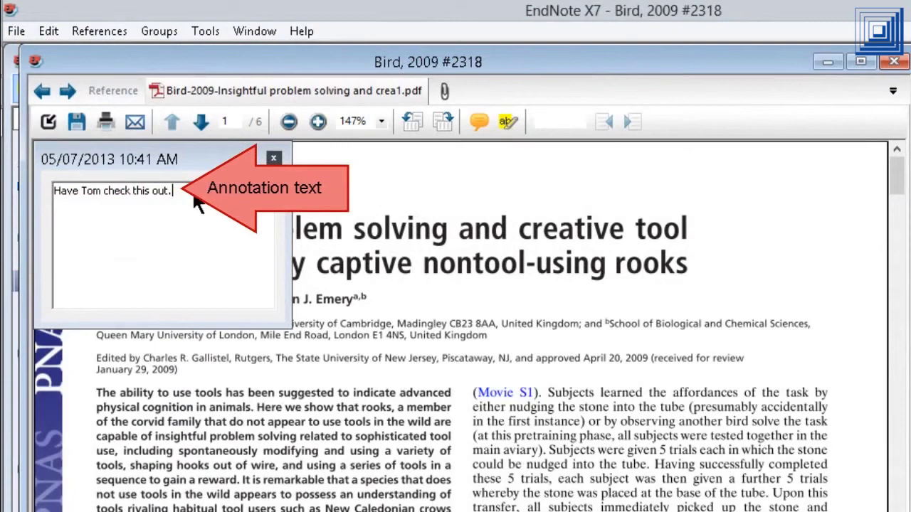
Close the annotation note on the PDF and return from the separate reference window to the library.
left_click(273, 158)
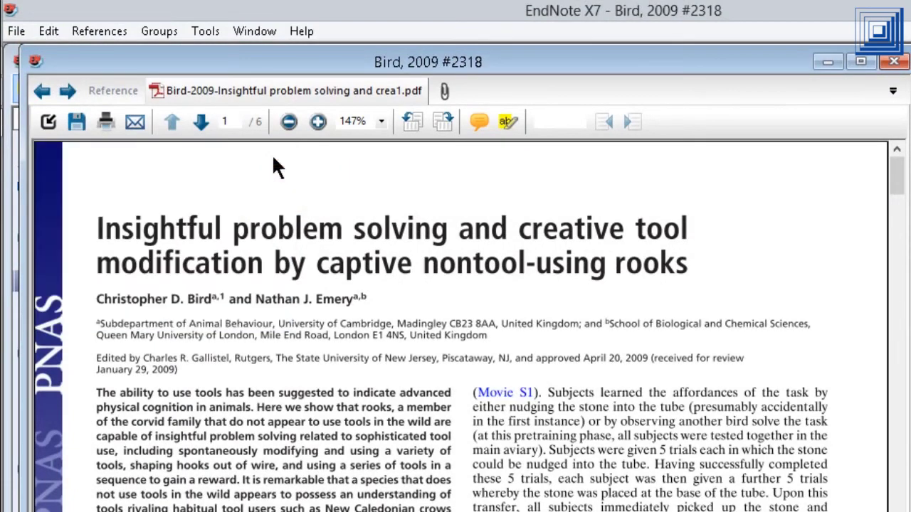
left_click(47, 121)
left_click(539, 413)
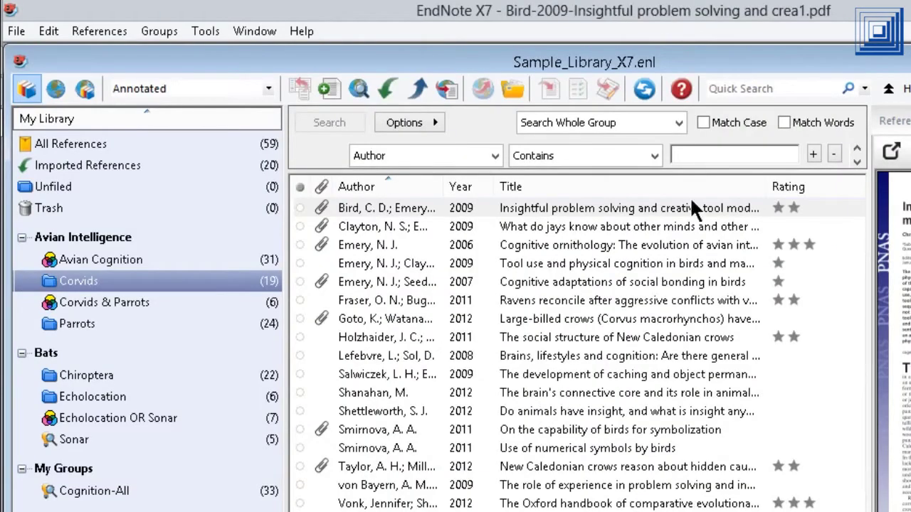
Quick-search the library for the colleague's first name plus "check" from the annotation text, and select the matching reference.
left_click(758, 87)
type("Tom check")
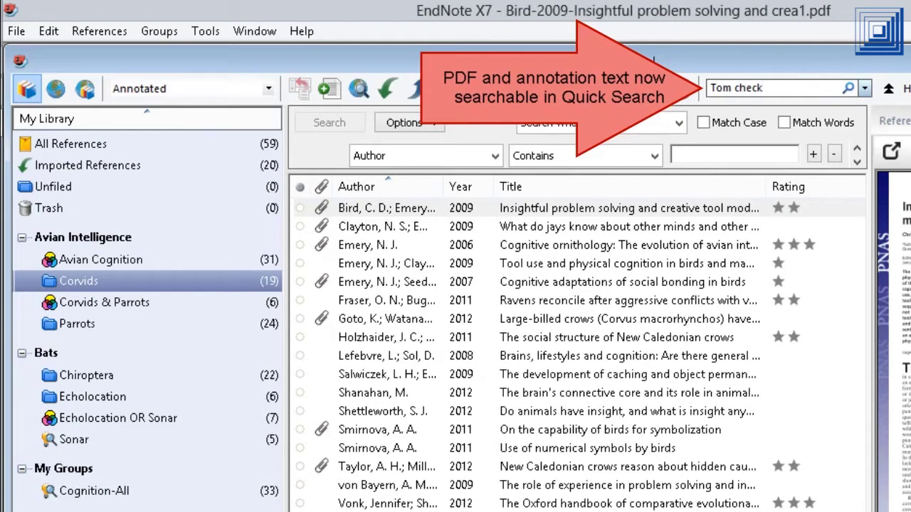
key("Return")
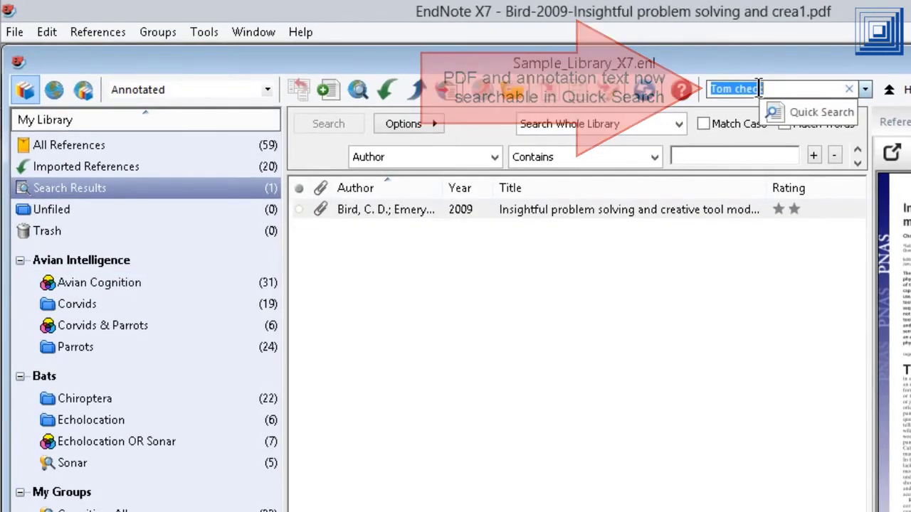
left_click(588, 204)
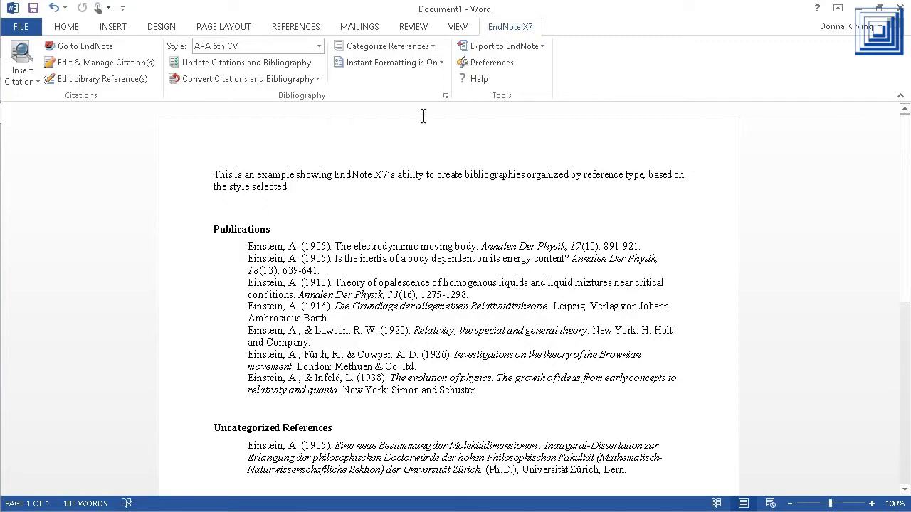
In the Word document, set the bibliography style to Chicago 16th Author-Date-Categorized.
left_click(317, 46)
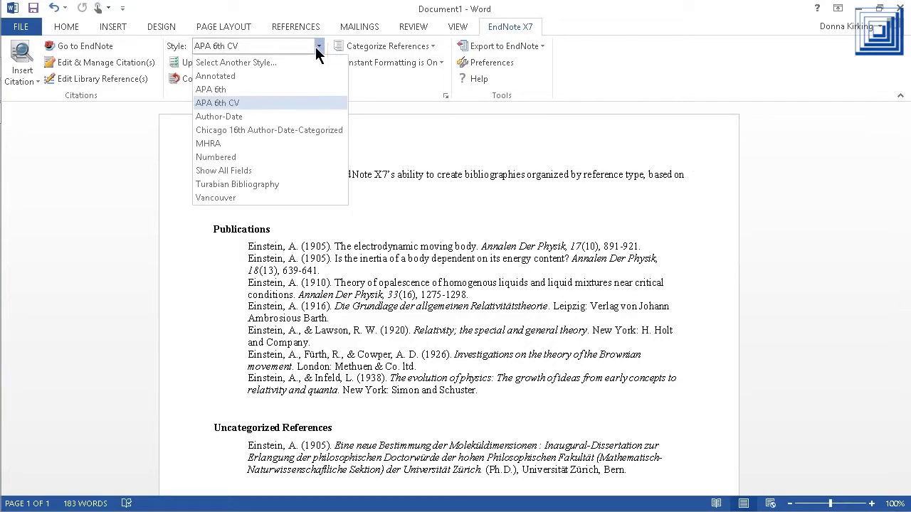
left_click(309, 134)
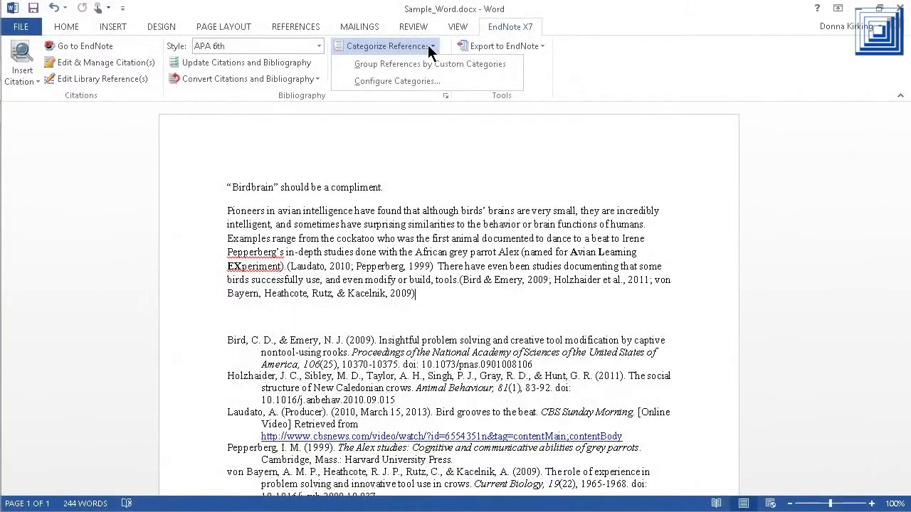
Open the category configuration for the Word document's references and rename the Primary Sources heading to Crows.
left_click(420, 81)
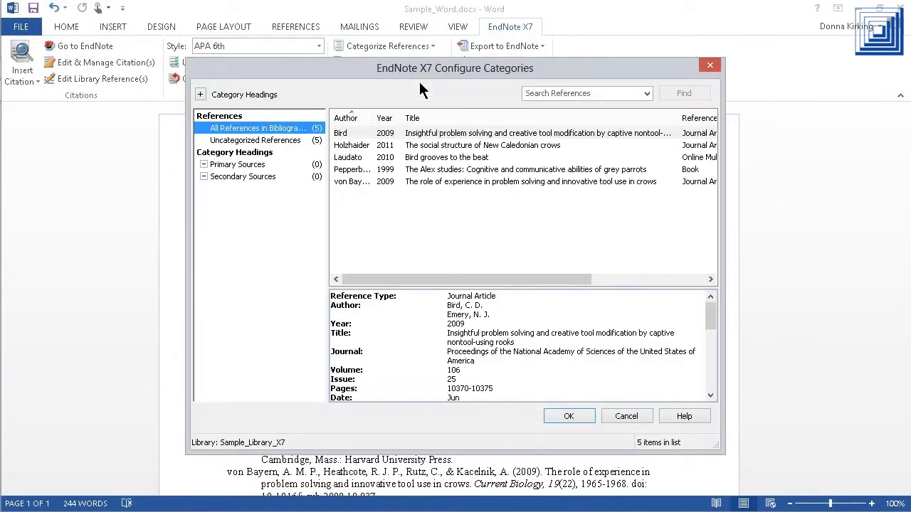
right_click(244, 168)
left_click(297, 246)
type("C")
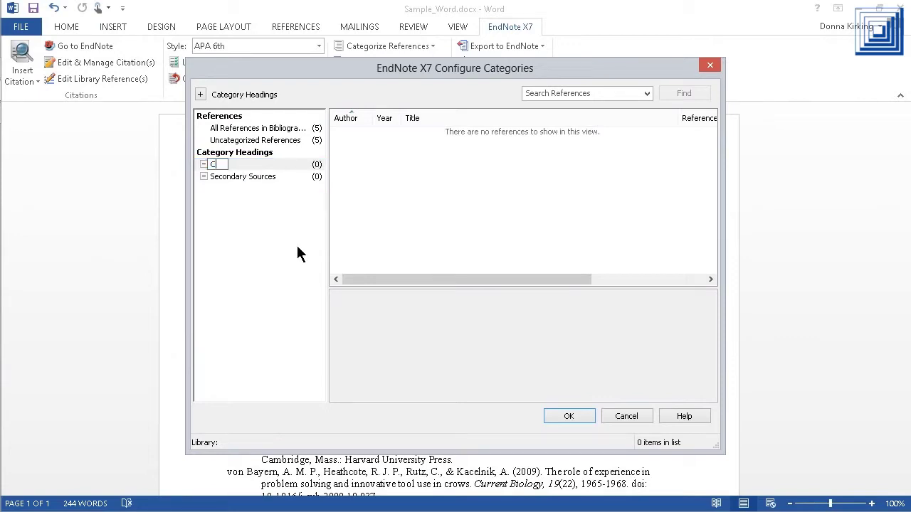
type("rows")
Rename the Secondary Sources category heading to Parrots.
right_click(234, 177)
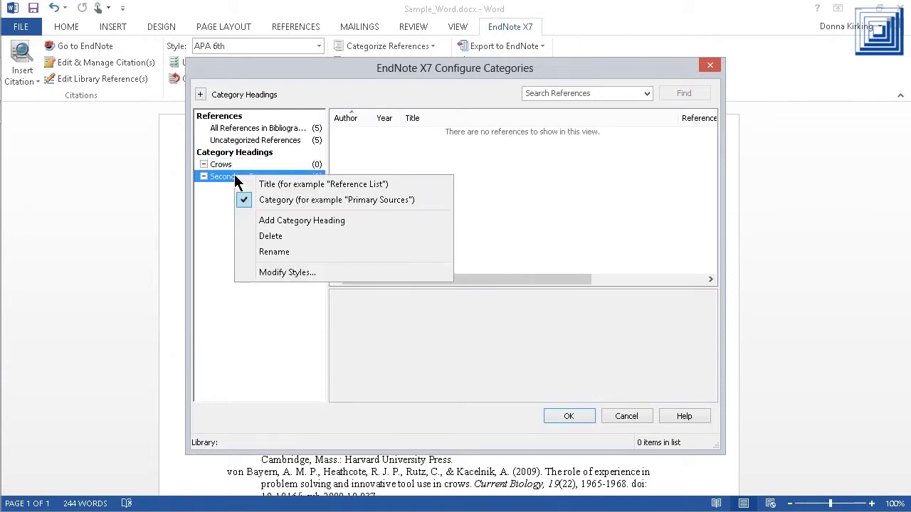
left_click(261, 256)
type("Parrots")
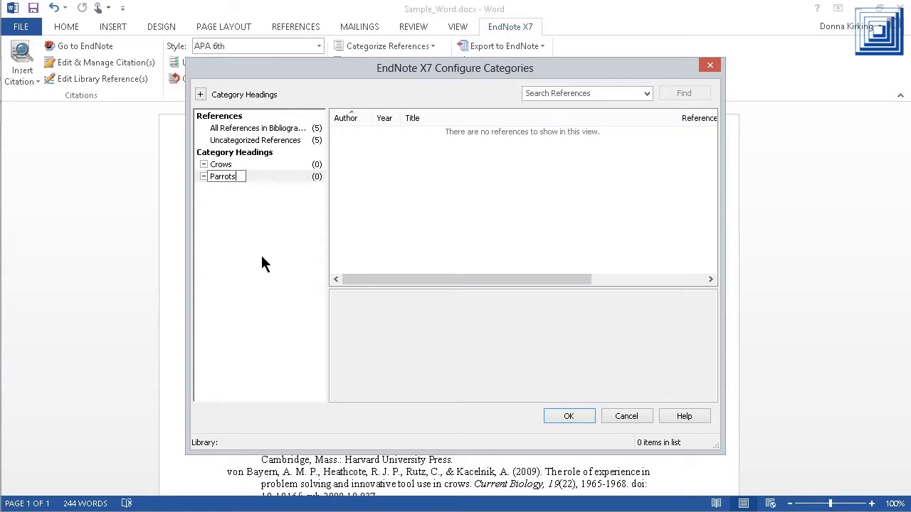
key("Return")
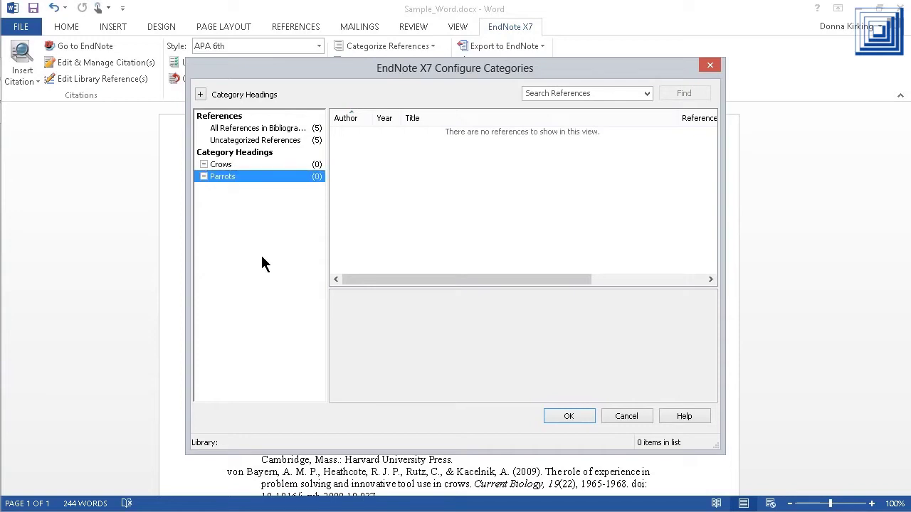
Assign the uncategorized references "Bird grooves to the beat" and "The Alex studies" to the Parrots category.
left_click(283, 142)
left_click(367, 170)
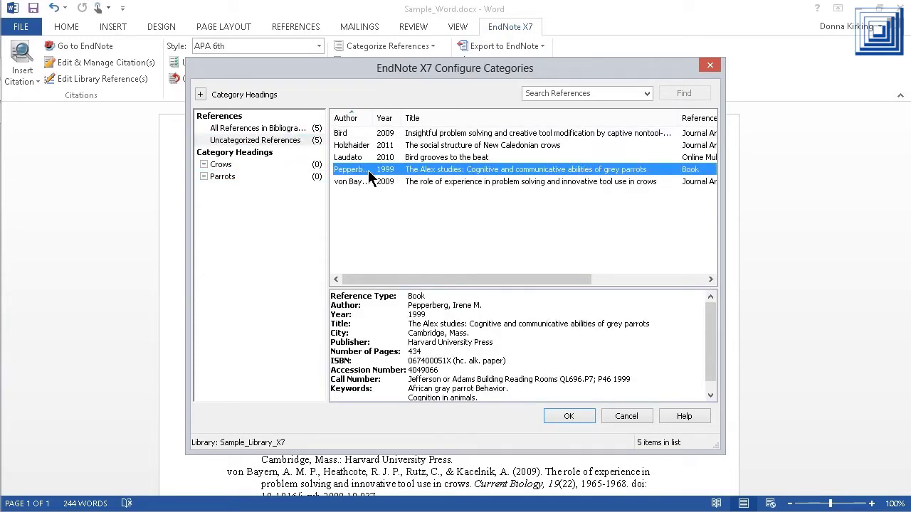
left_click(372, 157, "shift")
left_click_drag(372, 157, 298, 175)
Assign the three remaining uncategorized references to the Crows category, apply the categories and review the bibliography.
left_click(395, 136, "shift")
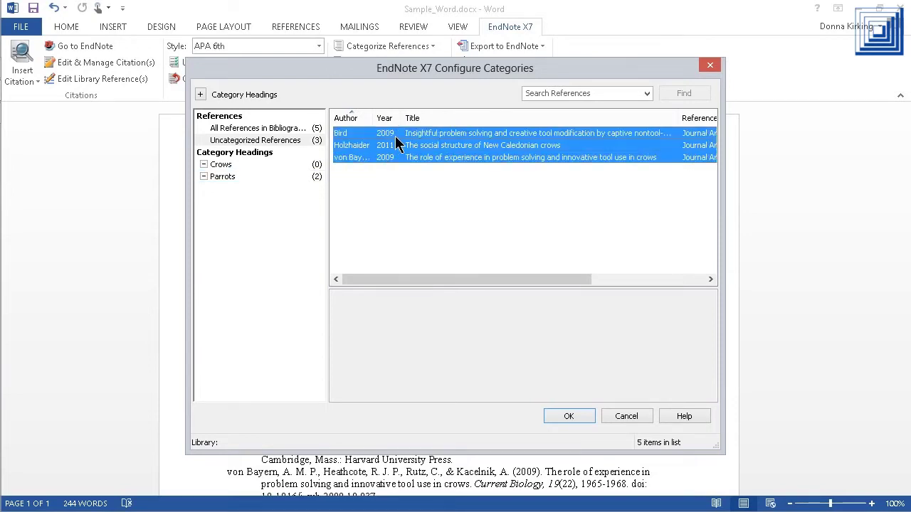
left_click_drag(395, 136, 301, 164)
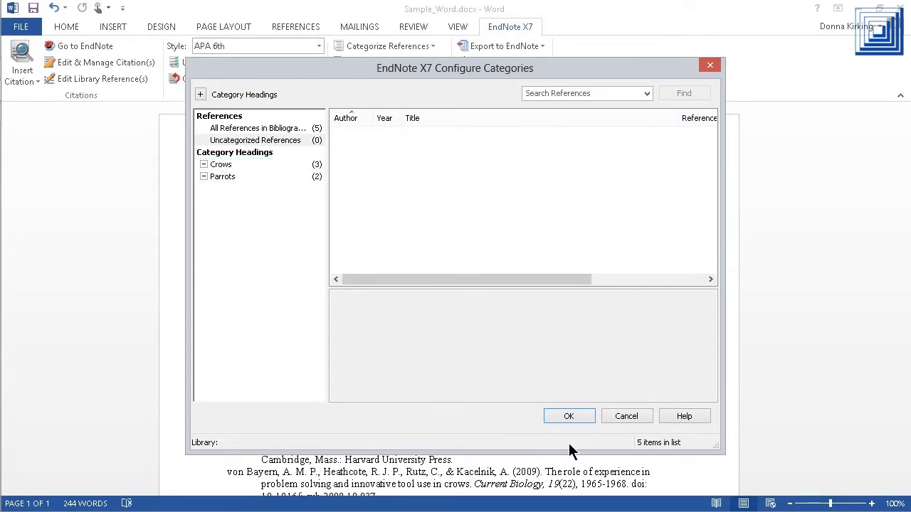
left_click(572, 417)
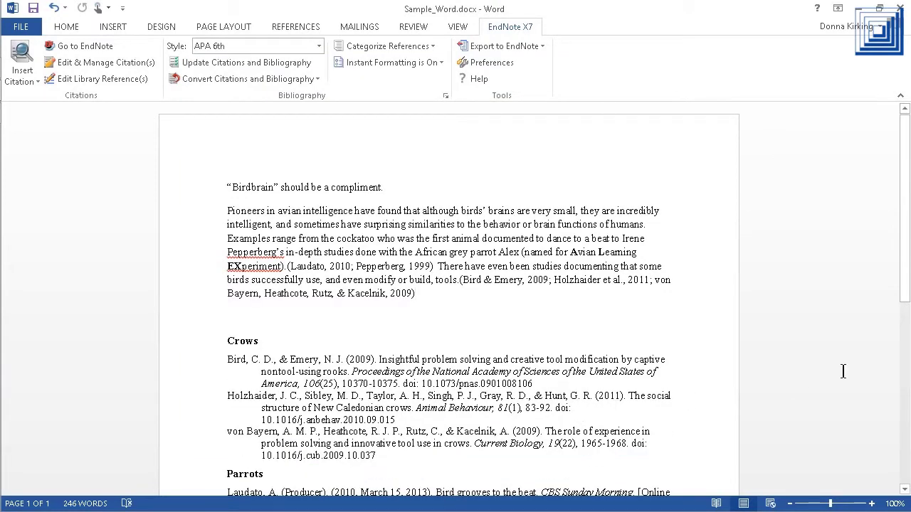
left_click_drag(907, 290, 903, 383)
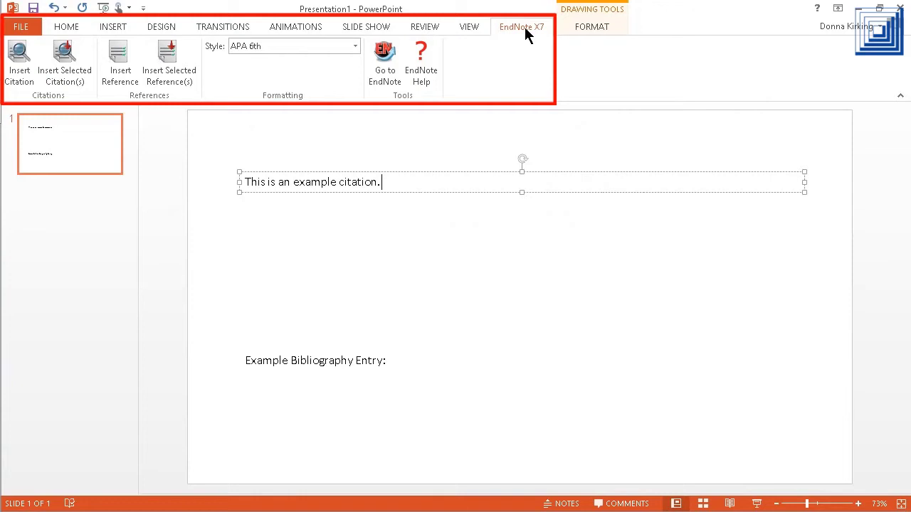
In PowerPoint, search the library for "rook" and insert the 2009 "Insightful problem solving" article as a citation after the example sentence.
left_click(21, 70)
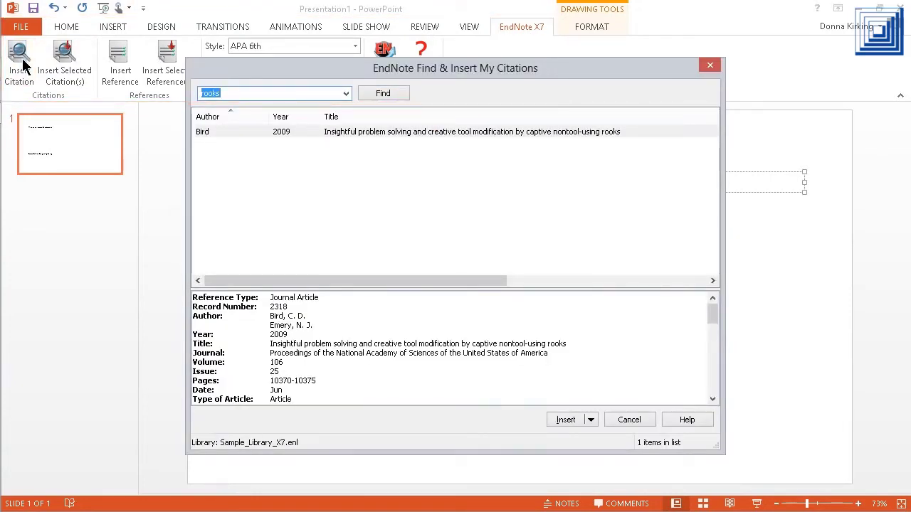
type("rook")
key("Return")
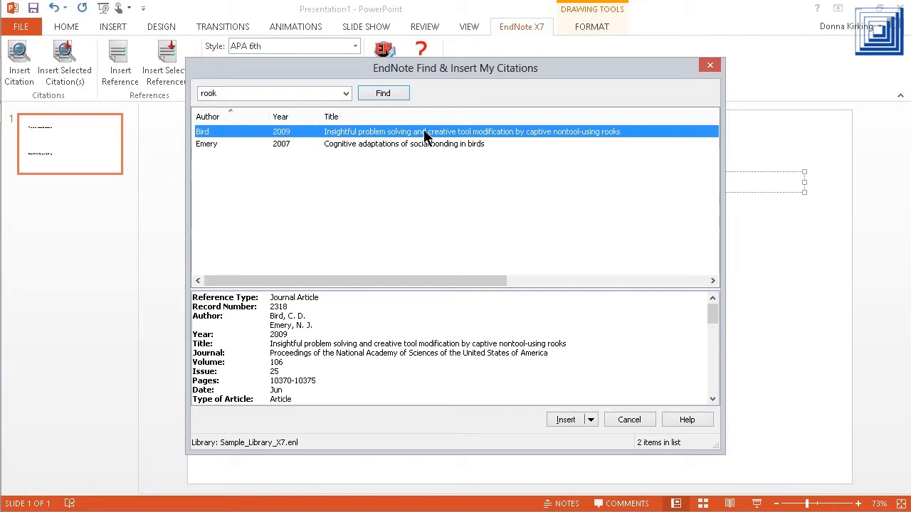
left_click(569, 424)
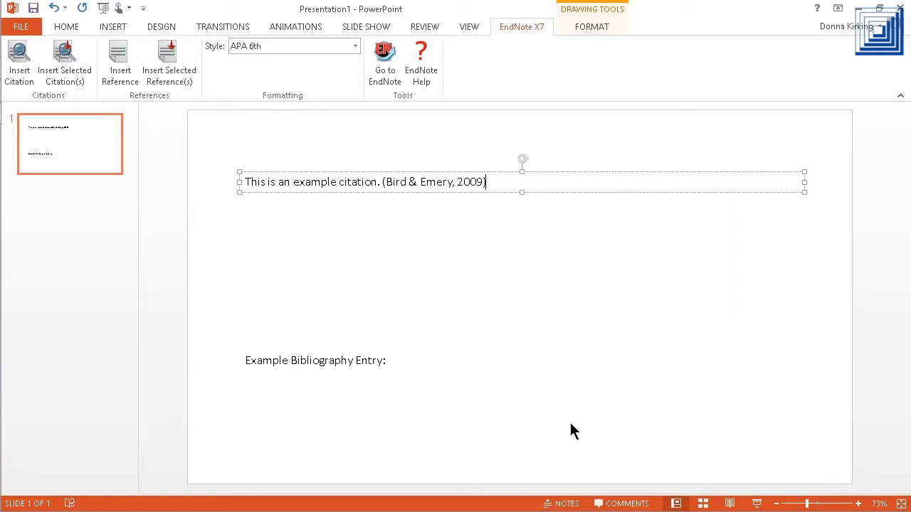
Insert the 2009 "Insightful problem solving" article as a full reference below the "Example Bibliography Entry:" line on the slide.
double_click(373, 361)
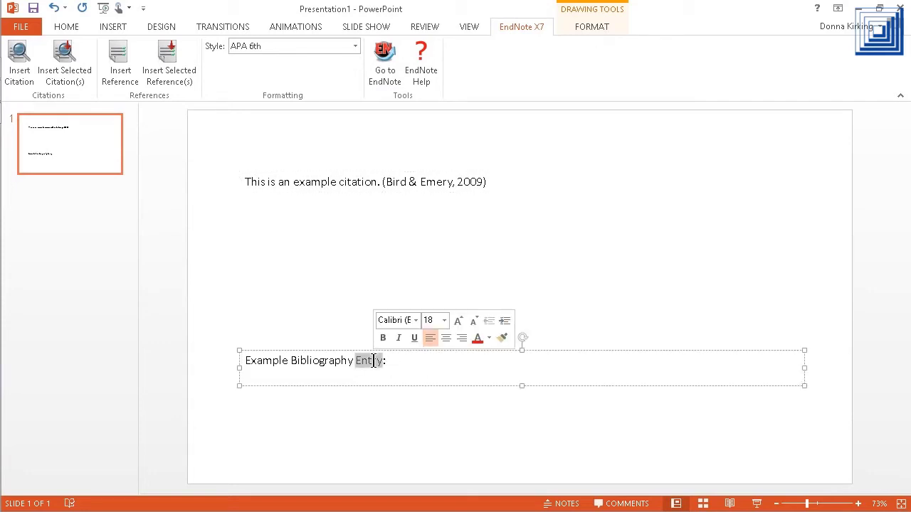
key("Down")
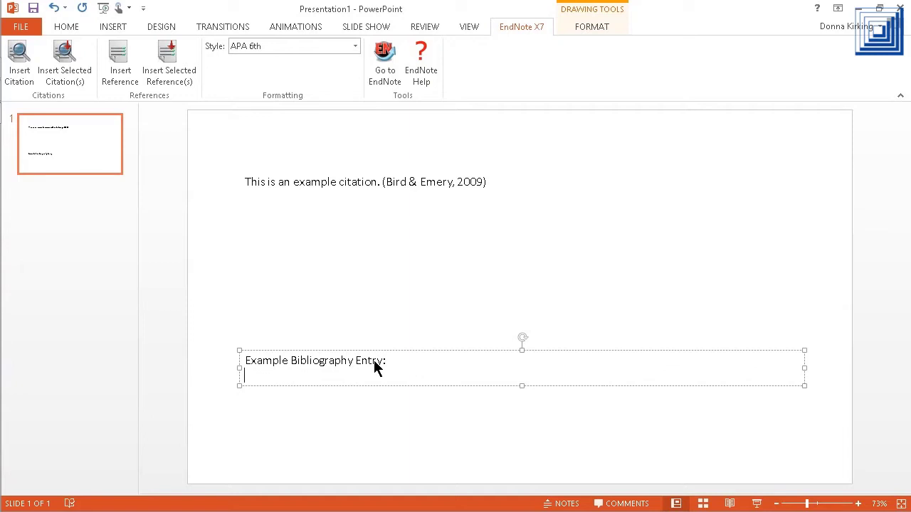
key("Return")
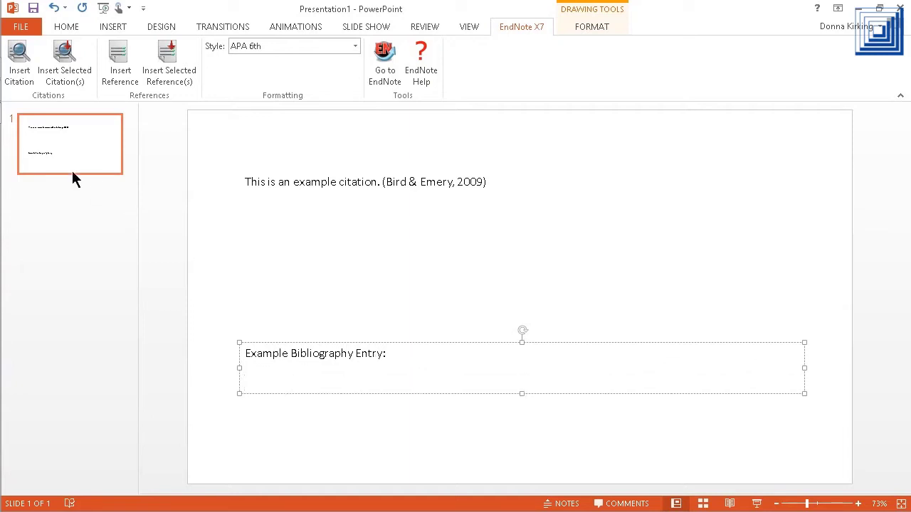
left_click(122, 64)
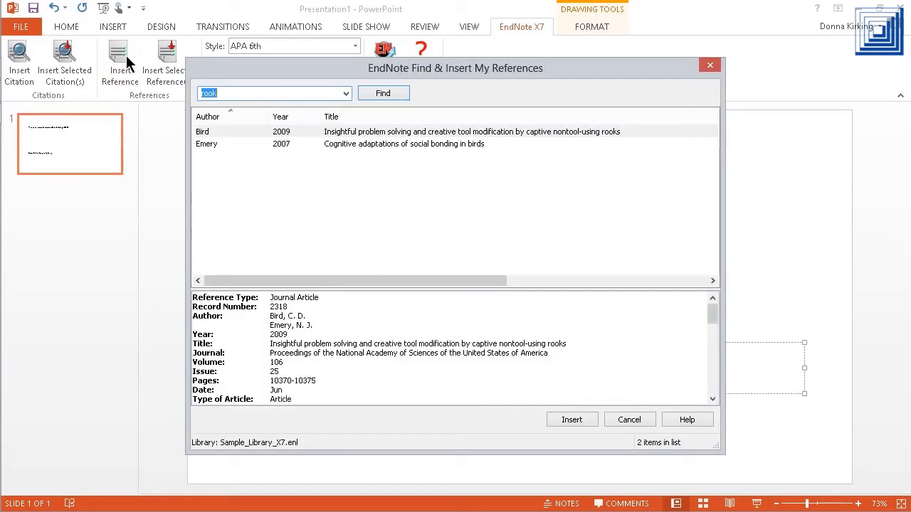
left_click(353, 133)
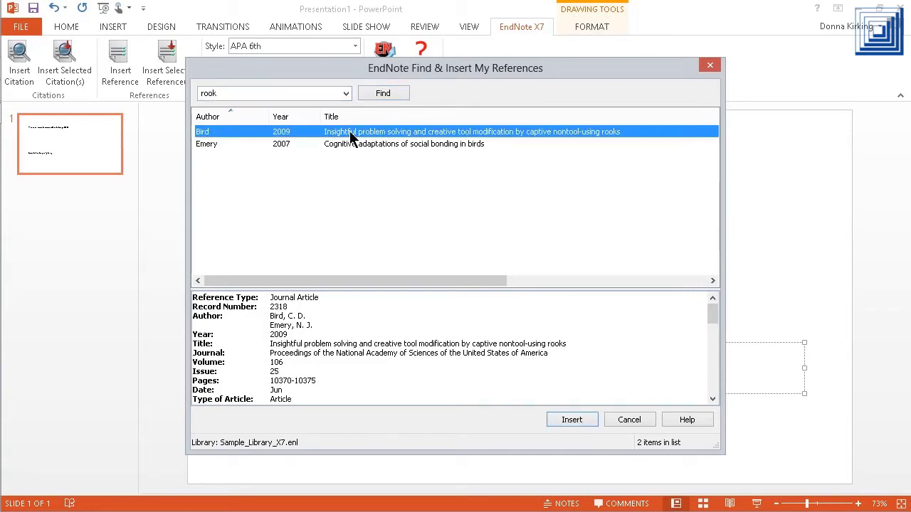
left_click(572, 420)
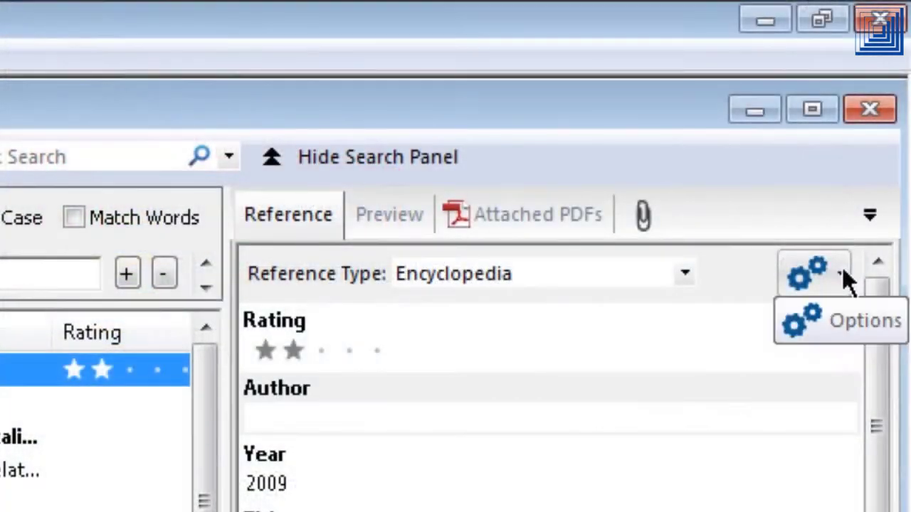
In EndNote, hide the Rating field in the display of the Encyclopedia reference.
left_click(842, 274)
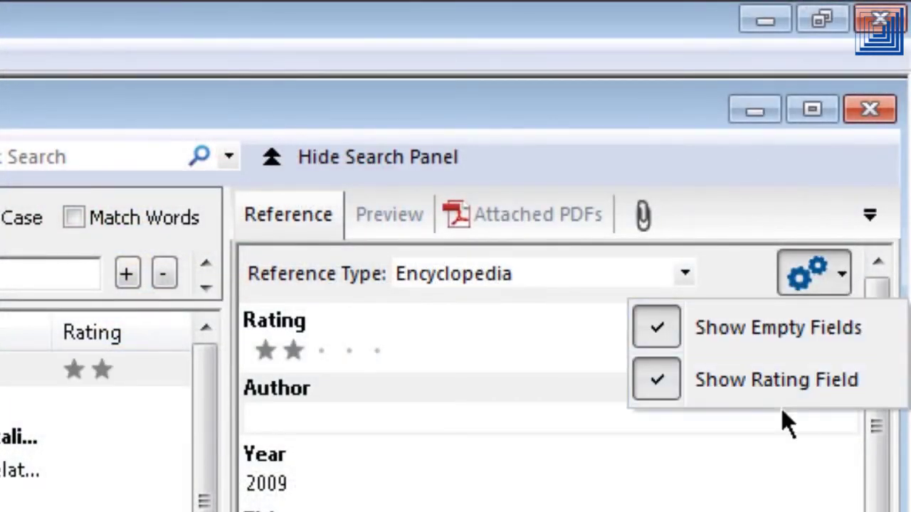
left_click(669, 384)
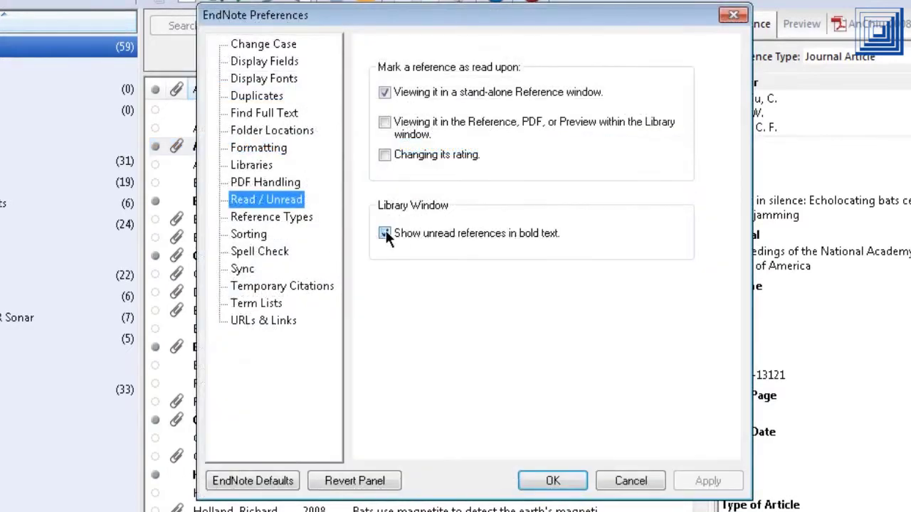
Turn off bold text for unread references in the Read / Unread preferences and sort the library list by year.
left_click(384, 234)
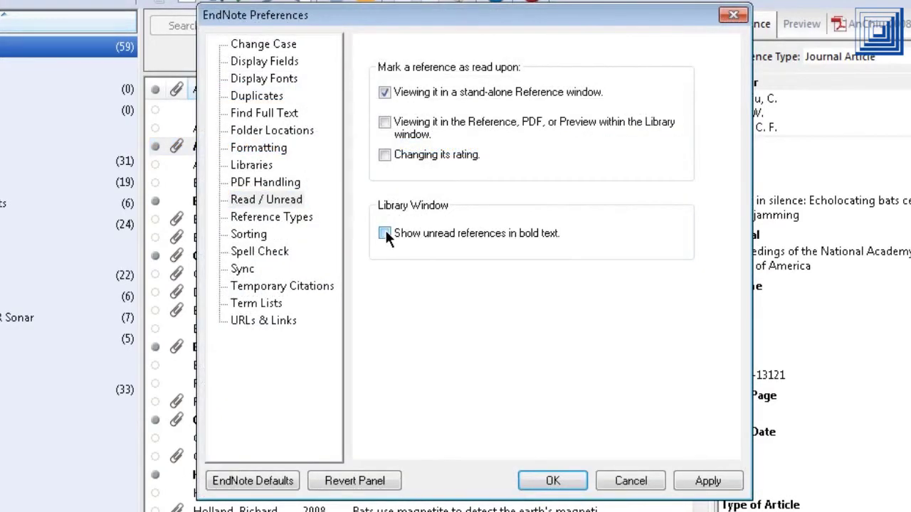
left_click(551, 481)
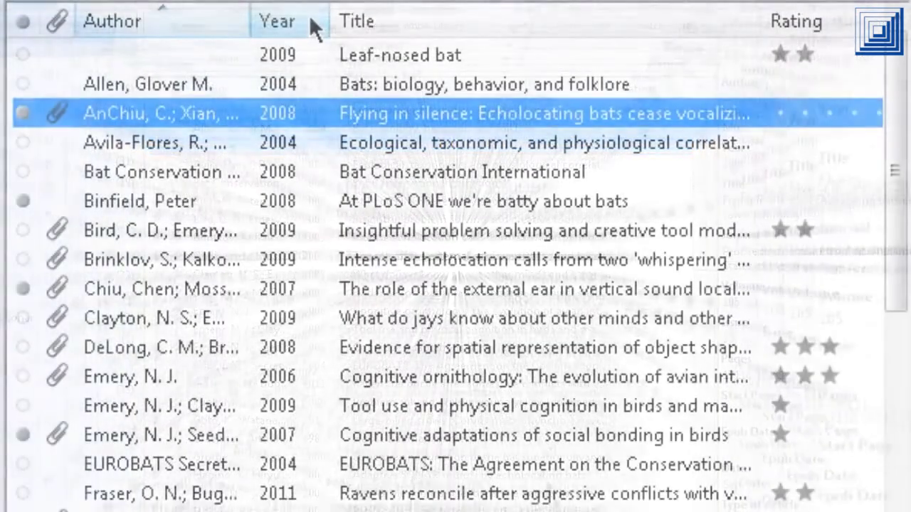
left_click(306, 90)
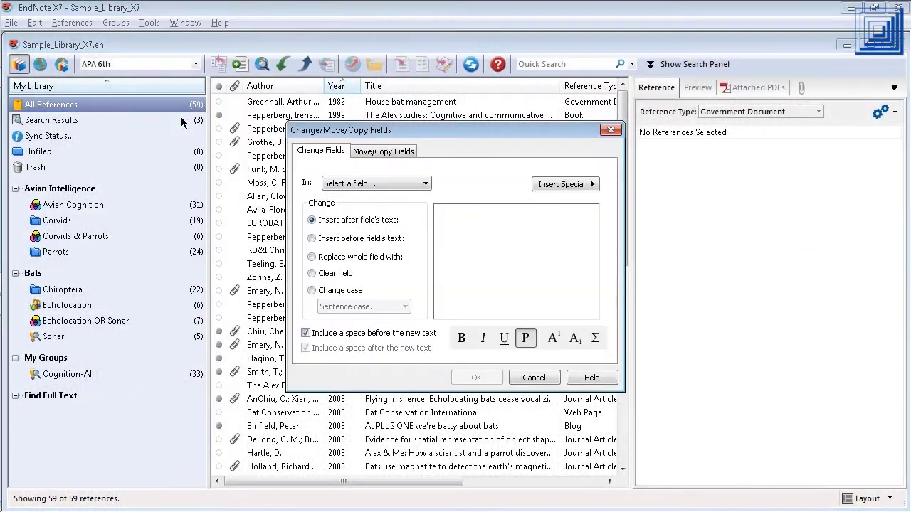
Set up the Change/Move/Copy Fields operation to copy the Record Number field into the Label field.
left_click(399, 151)
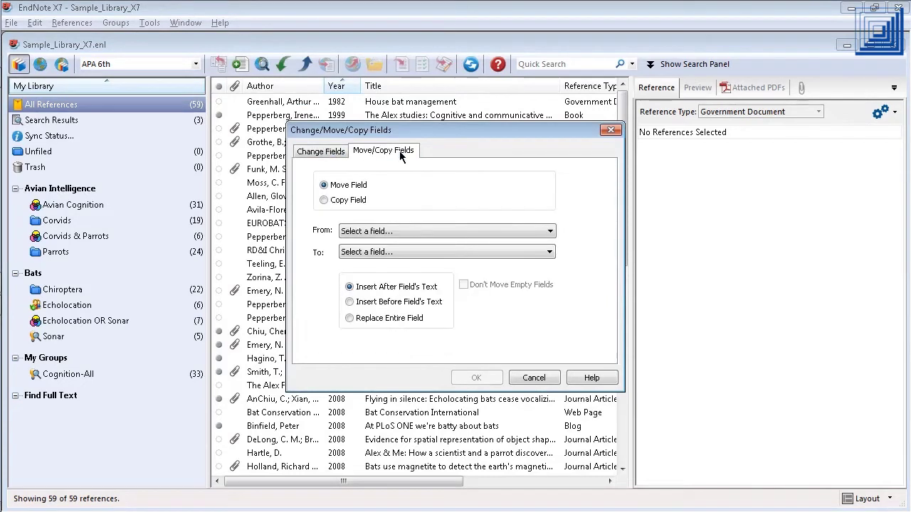
left_click(325, 199)
left_click(545, 232)
scroll(430, 274, "down", 5)
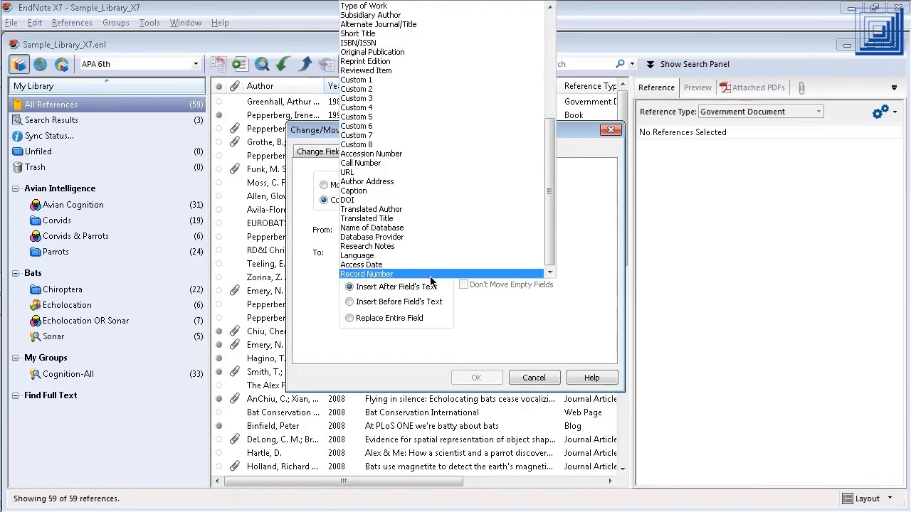
left_click(430, 275)
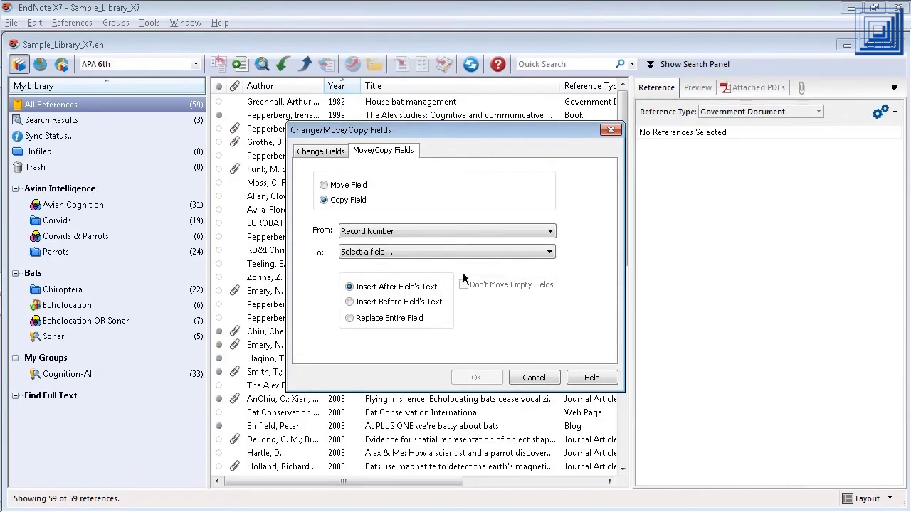
left_click(530, 253)
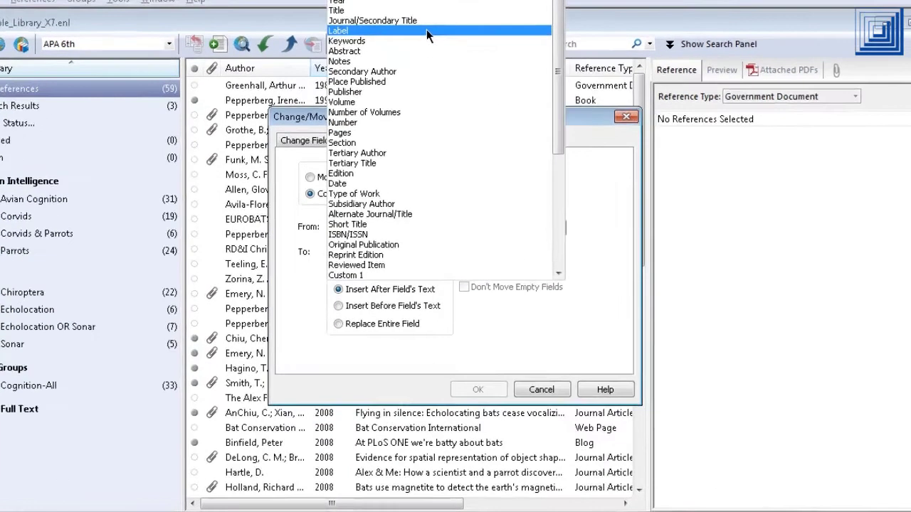
left_click(426, 29)
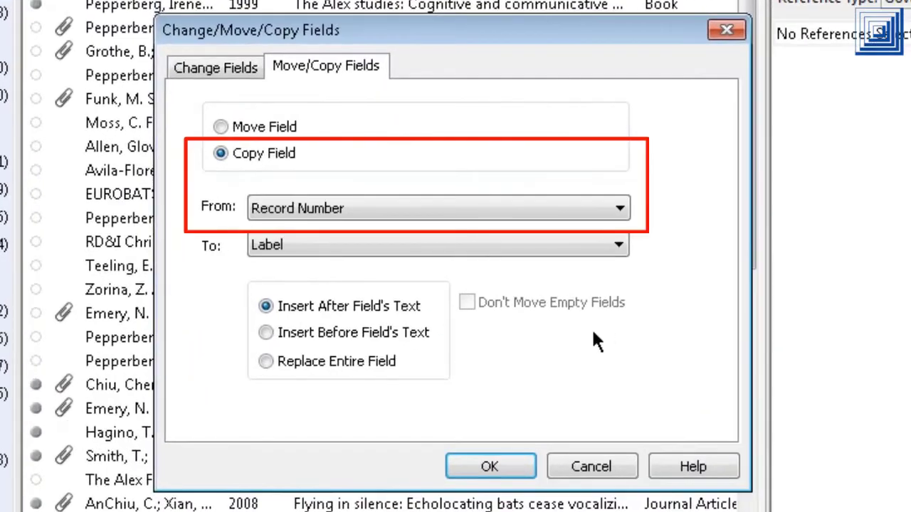